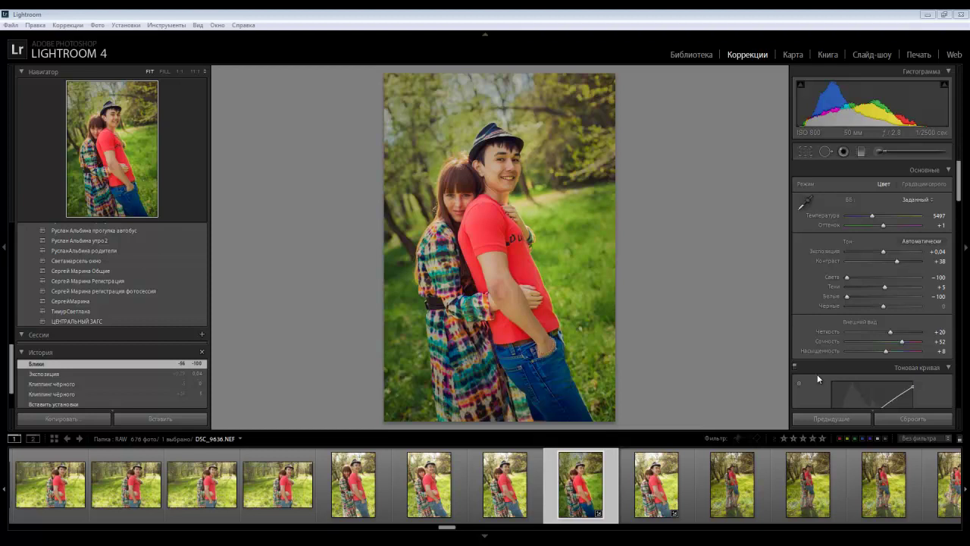
Zoom to 1:1 on the man's face and activate Spot Removal in Heal mode
{"action": "left_click", "coordinate": [504, 159]}
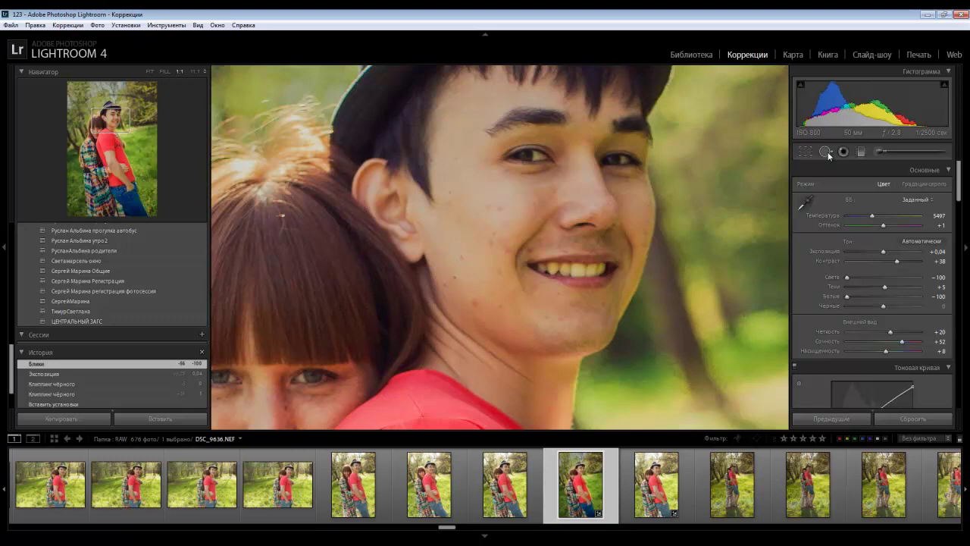
{"action": "left_click", "coordinate": [828, 151]}
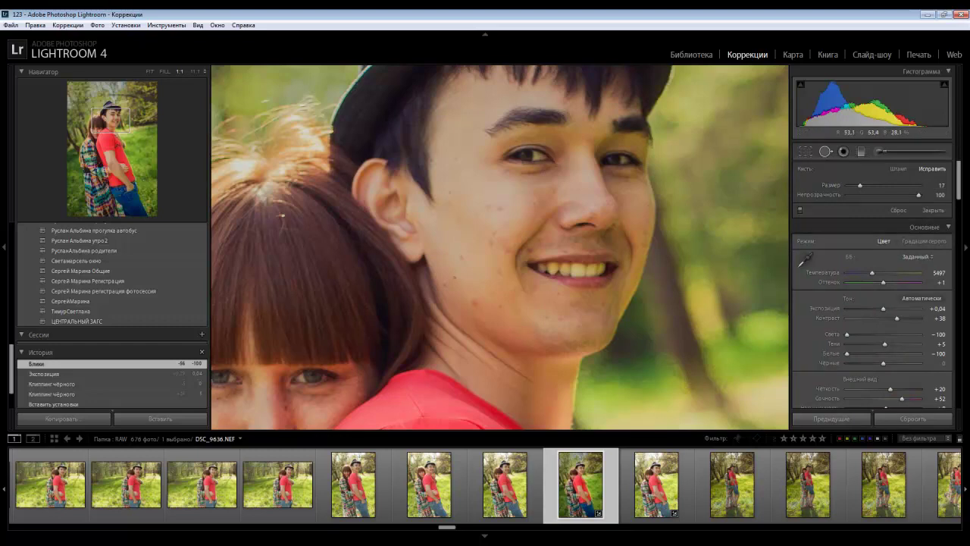
Adjust the Spot Removal brush size to about 29
{"action": "left_click_drag", "start_coordinate": [899, 187], "coordinate": [864, 187]}
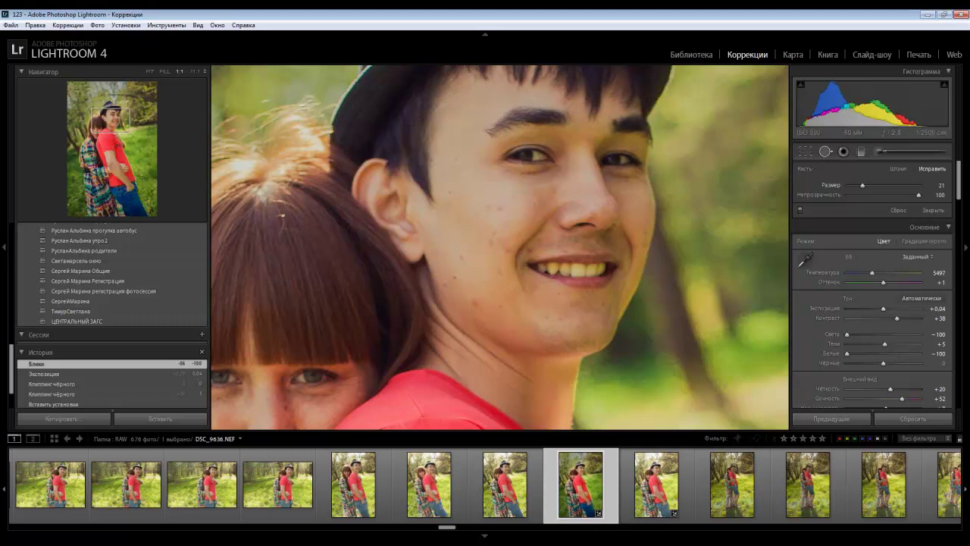
{"action": "left_click_drag", "start_coordinate": [864, 186], "coordinate": [875, 187]}
{"action": "key", "text": "bracketleft"}
{"action": "key", "text": "bracketleft"}
{"action": "scroll", "coordinate": [500, 246], "scroll_direction": "up", "scroll_amount": 3}
Heal the lower-cheek blemish, moving the sample source onto nearby clean skin
{"action": "left_click", "coordinate": [476, 301]}
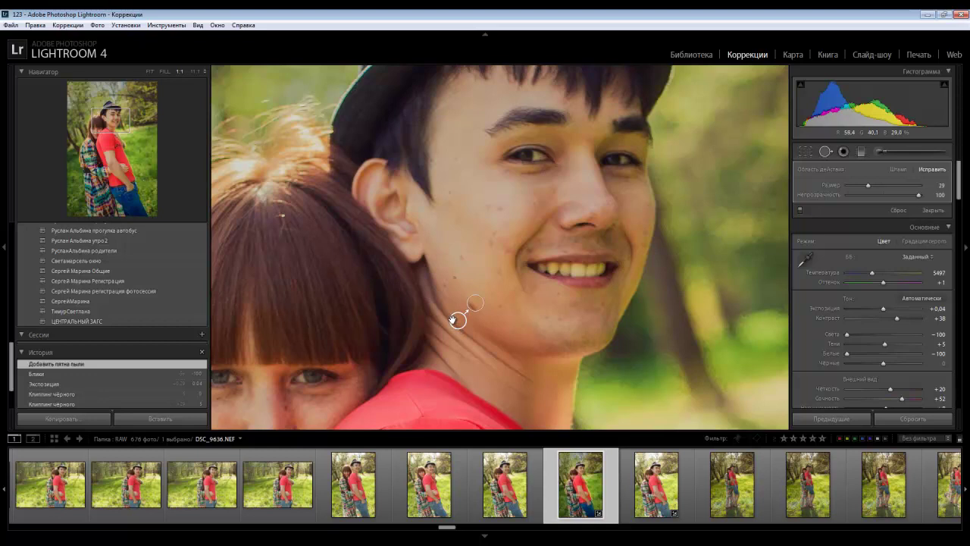
{"action": "left_click_drag", "start_coordinate": [454, 318], "coordinate": [470, 276]}
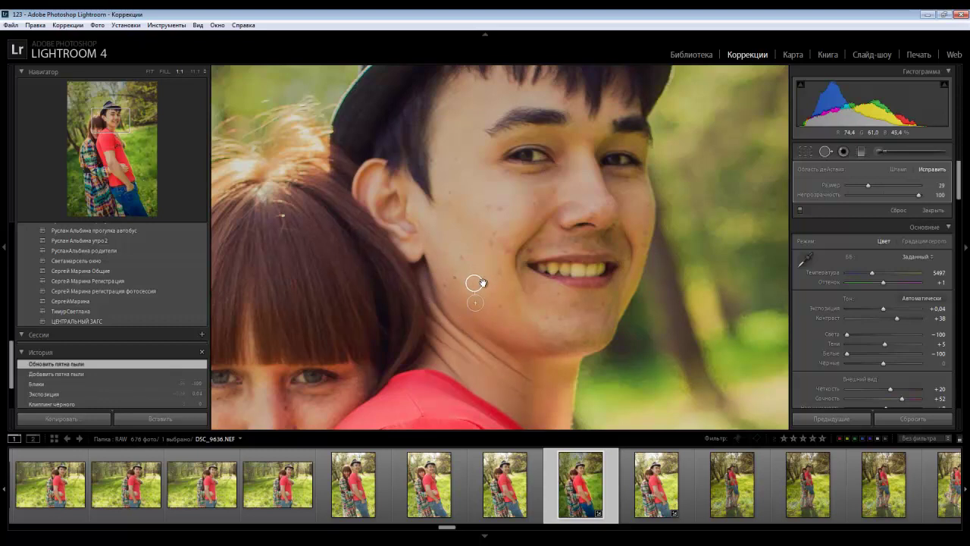
{"action": "left_click", "coordinate": [474, 301]}
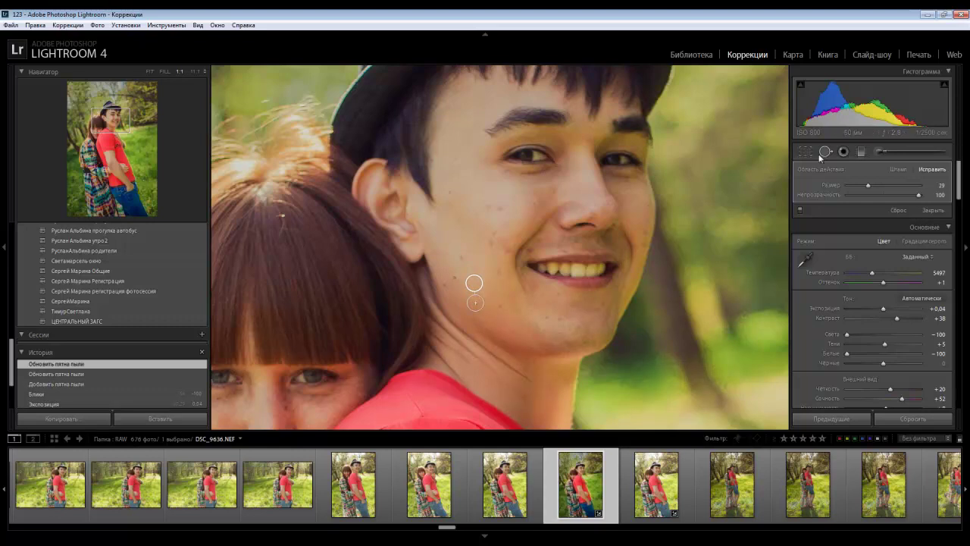
Reactivate Spot Removal and heal another blemish on the man's cheek
{"action": "left_click", "coordinate": [829, 152]}
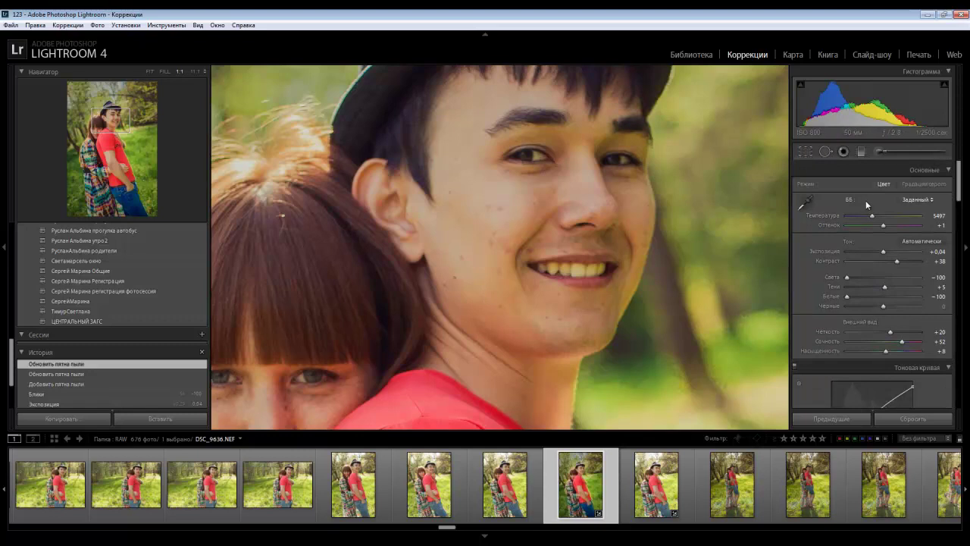
{"action": "left_click", "coordinate": [827, 152]}
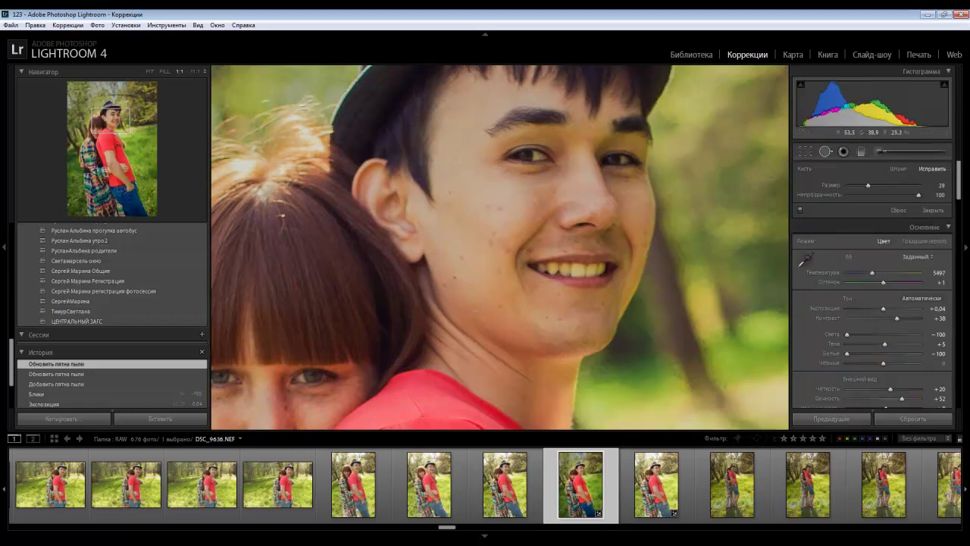
{"action": "scroll", "coordinate": [500, 247], "scroll_direction": "down", "scroll_amount": 3}
{"action": "scroll", "coordinate": [472, 304], "scroll_direction": "down", "scroll_amount": 2}
{"action": "scroll", "coordinate": [472, 305], "scroll_direction": "down", "scroll_amount": 2}
{"action": "left_click", "coordinate": [462, 257]}
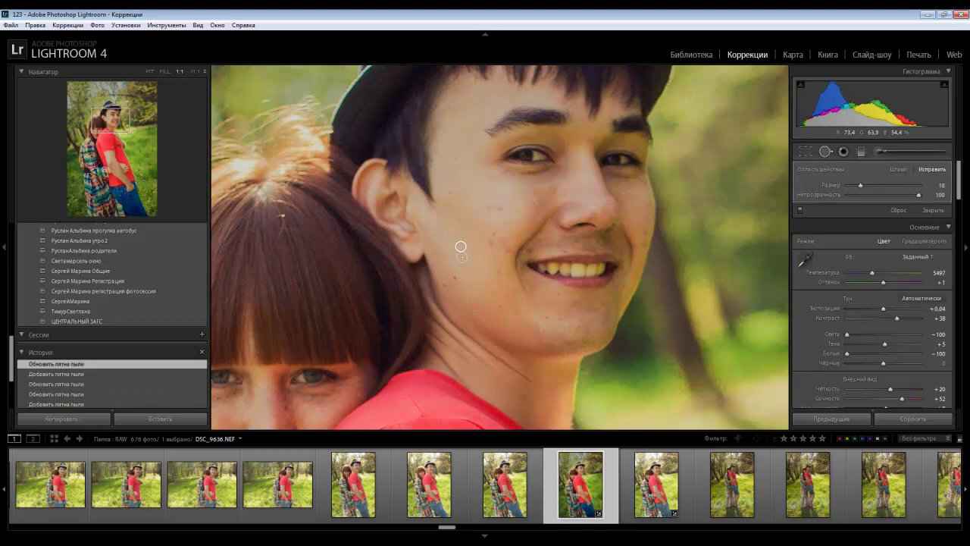
Heal two neighbouring cheek blemishes and a lower-cheek blemish, shifting that spot left
{"action": "scroll", "coordinate": [509, 213], "scroll_direction": "up", "scroll_amount": 2}
{"action": "left_click", "coordinate": [501, 208]}
{"action": "left_click", "coordinate": [490, 207]}
{"action": "key", "text": "Escape"}
{"action": "left_click", "coordinate": [512, 263]}
{"action": "left_click_drag", "start_coordinate": [511, 263], "coordinate": [490, 260]}
Discard two misplaced healing spots on the cheek
{"action": "left_click", "coordinate": [497, 228]}
{"action": "left_click_drag", "start_coordinate": [497, 227], "coordinate": [491, 222]}
{"action": "key", "text": "Delete"}
{"action": "left_click", "coordinate": [463, 237]}
{"action": "key", "text": "Delete"}
Move the cheek spot higher, lower its opacity to 12, and add a temple spot
{"action": "left_click_drag", "start_coordinate": [491, 260], "coordinate": [490, 241]}
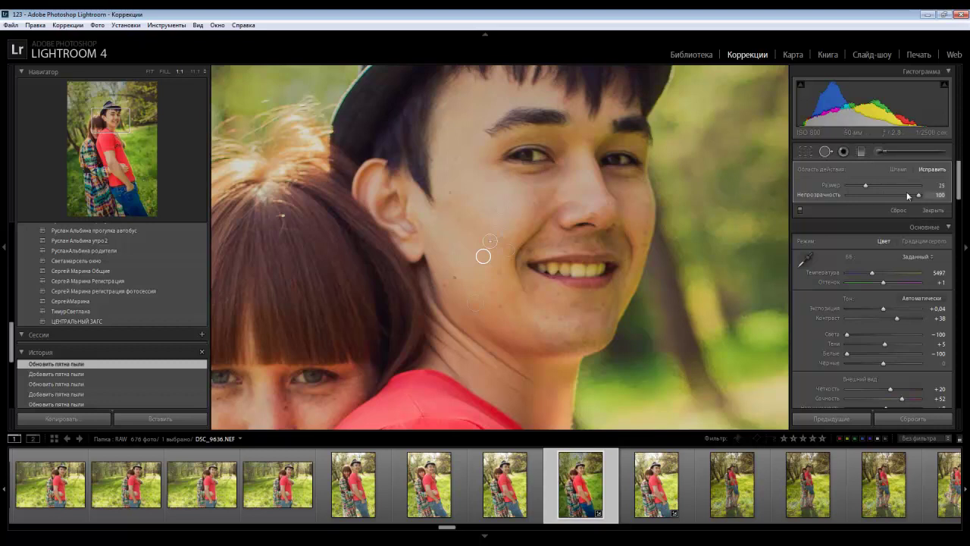
{"action": "left_click_drag", "start_coordinate": [864, 192], "coordinate": [857, 195]}
{"action": "scroll", "coordinate": [472, 192], "scroll_direction": "down", "scroll_amount": 3}
{"action": "left_click", "coordinate": [450, 193]}
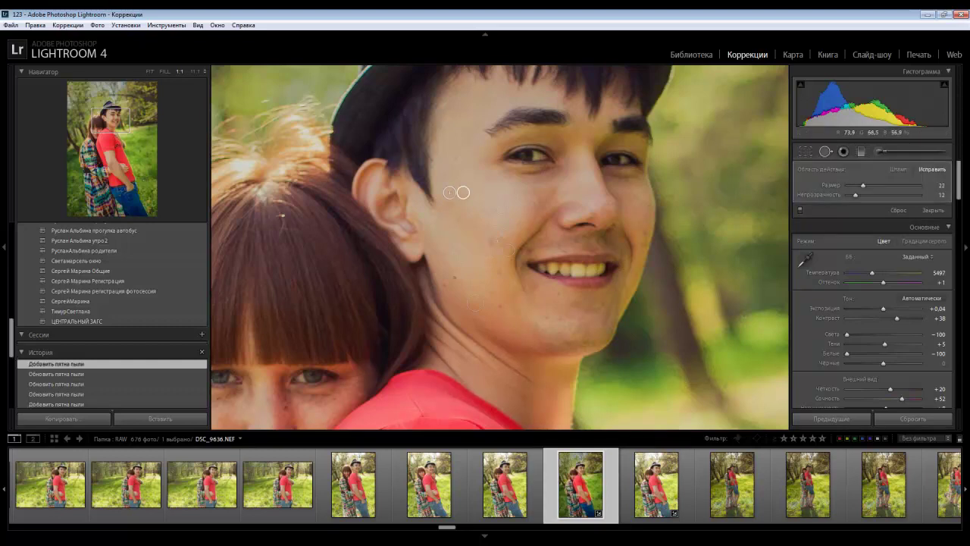
Reframe the view with FIT, then 1:1 centred around both faces
{"action": "left_click", "coordinate": [821, 153]}
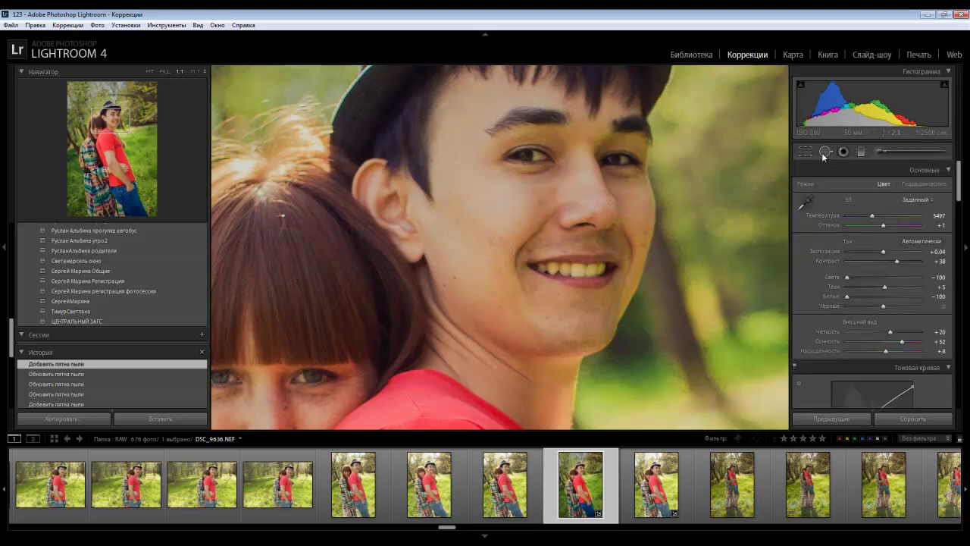
{"action": "left_click", "coordinate": [452, 194]}
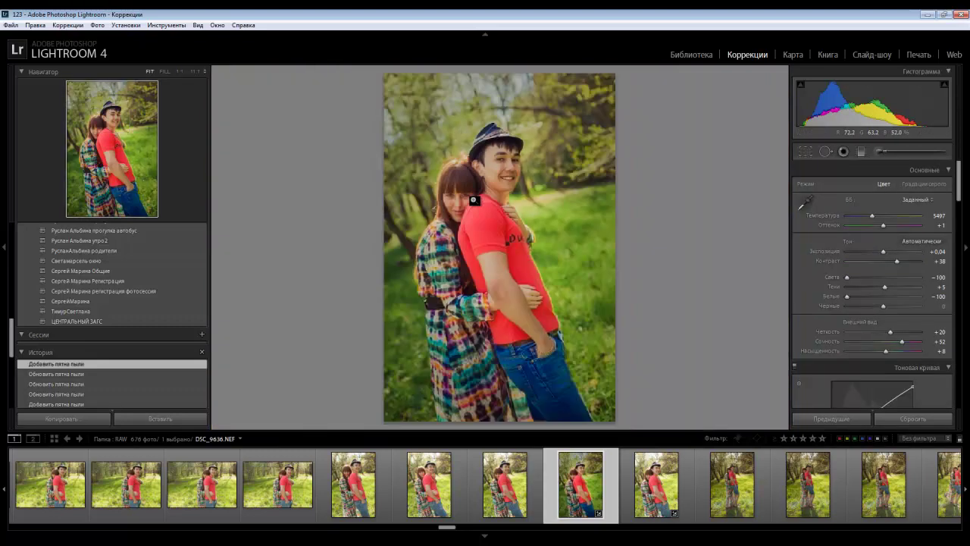
{"action": "left_click", "coordinate": [488, 167]}
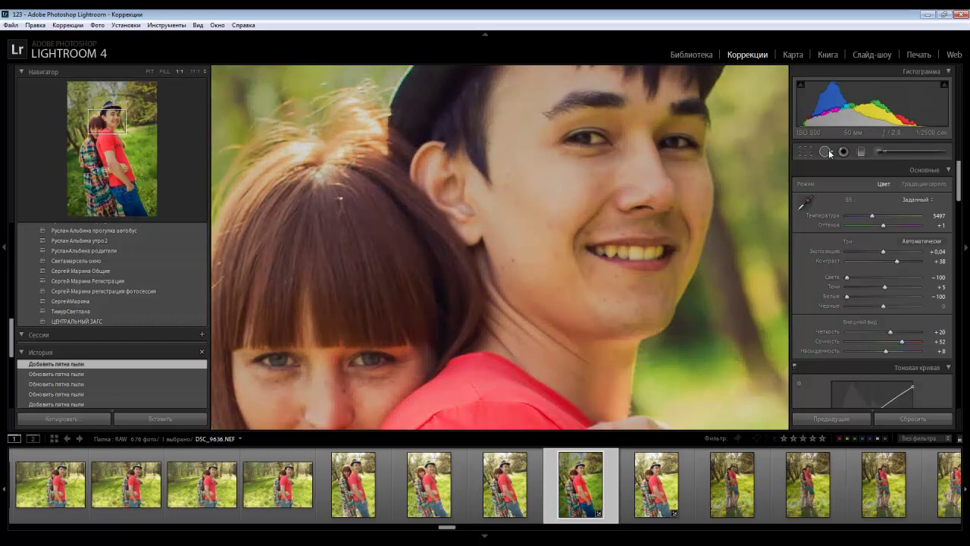
Raise the temple healing spot's opacity to 55
{"action": "left_click", "coordinate": [826, 151]}
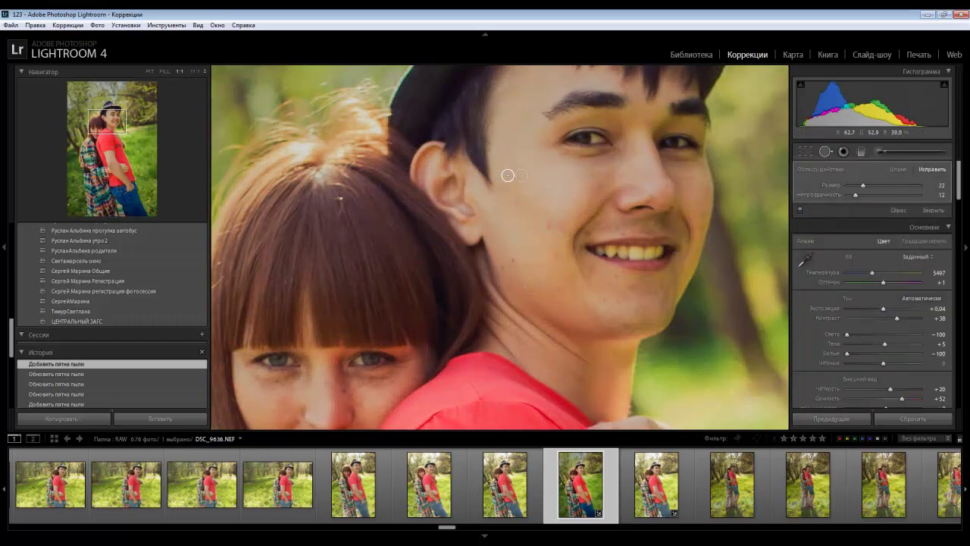
{"action": "left_click_drag", "start_coordinate": [860, 194], "coordinate": [869, 197]}
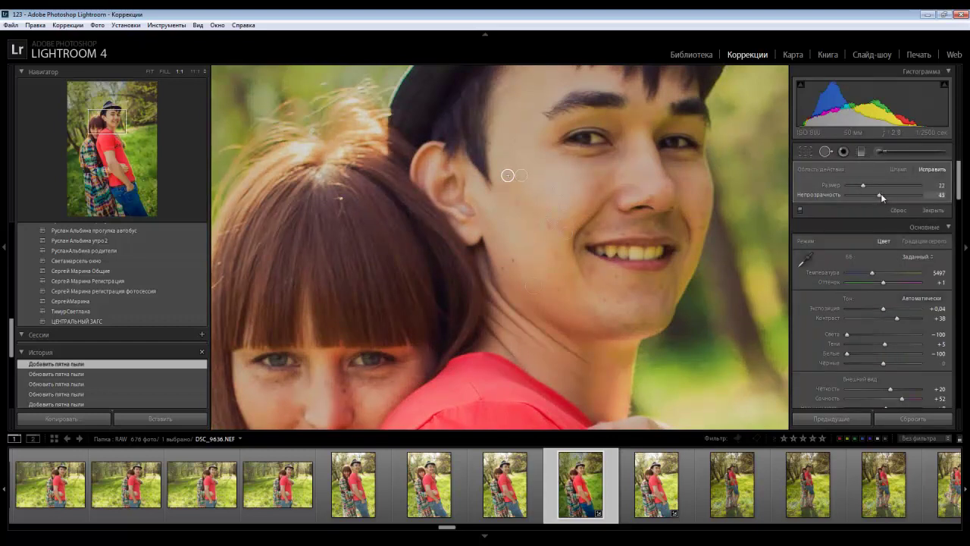
{"action": "left_click", "coordinate": [831, 153]}
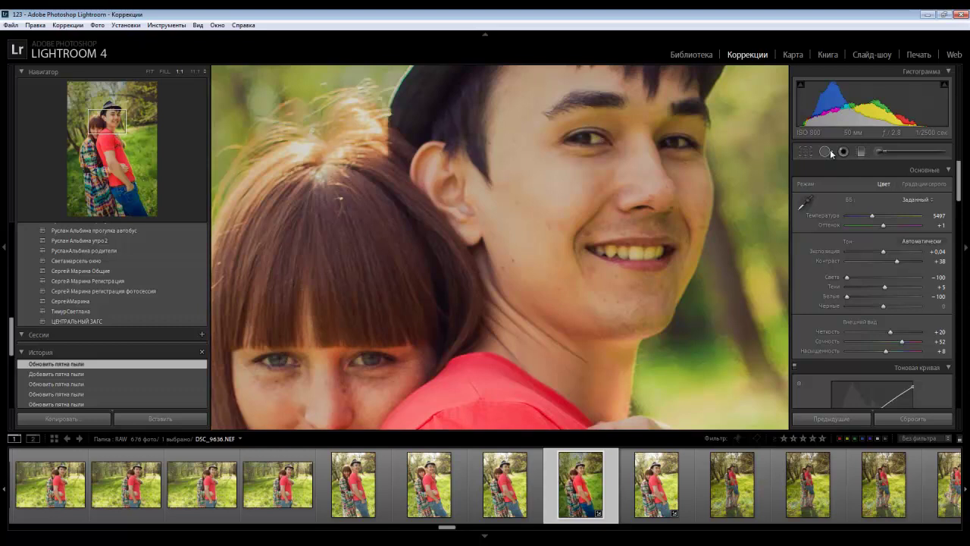
{"action": "left_click", "coordinate": [828, 152]}
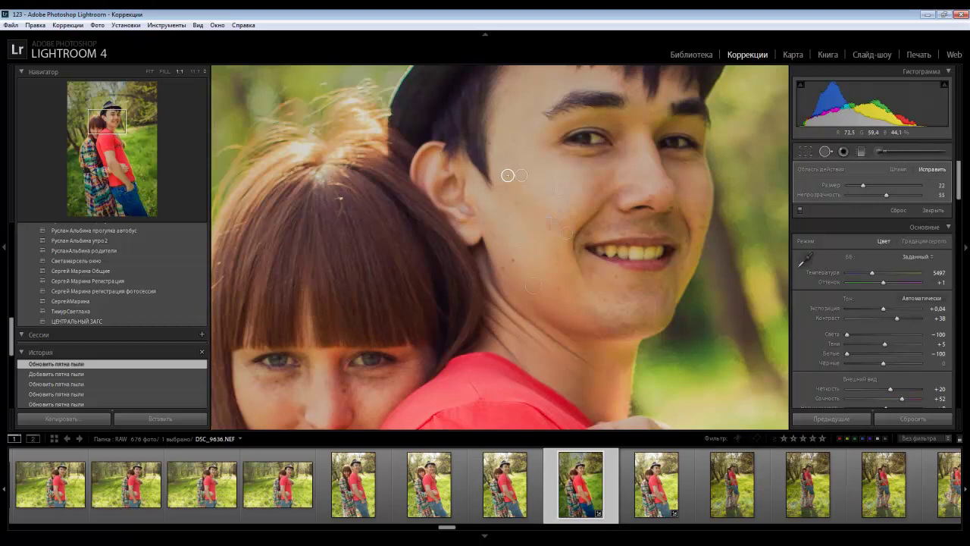
Enlarge the cheek healing spot to size 48, reposition it, and set opacity 100
{"action": "left_click", "coordinate": [548, 226]}
{"action": "left_click_drag", "start_coordinate": [549, 232], "coordinate": [555, 233]}
{"action": "mouse_move", "coordinate": [546, 250]}
{"action": "left_mouse_down"}
{"action": "mouse_move", "coordinate": [552, 263]}
{"action": "mouse_move", "coordinate": [524, 130]}
{"action": "left_mouse_up"}
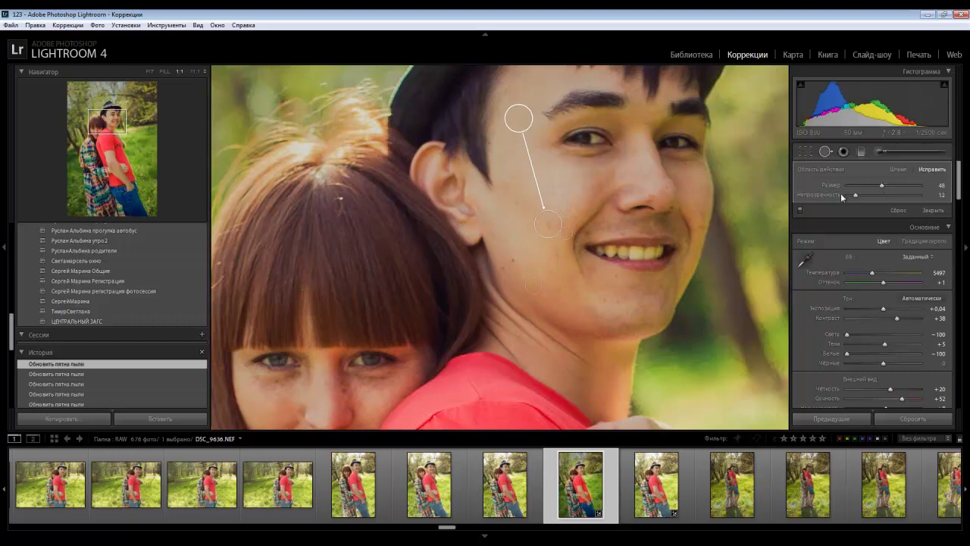
{"action": "left_click_drag", "start_coordinate": [853, 195], "coordinate": [940, 203]}
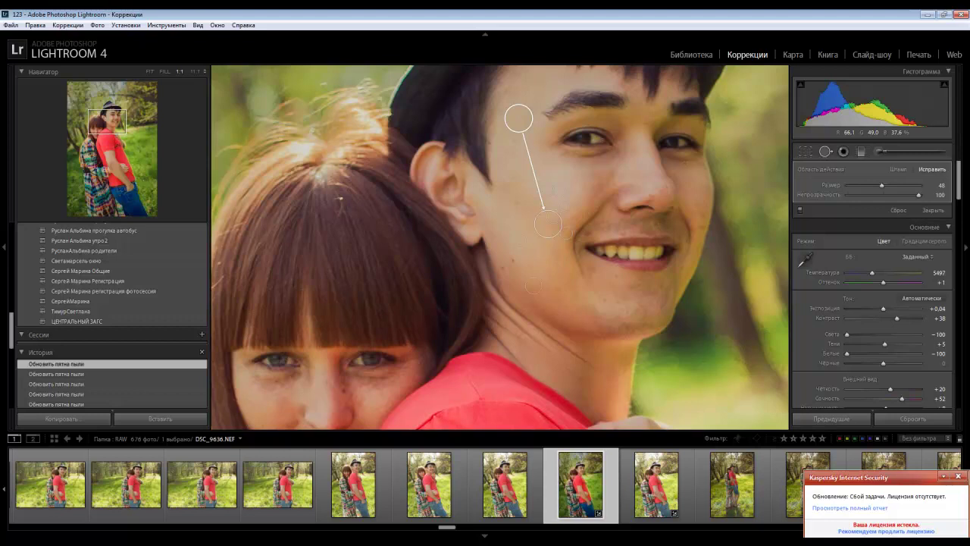
Delete the extra healing spot on the man's temple
{"action": "key", "text": "Delete"}
{"action": "left_click", "coordinate": [508, 175]}
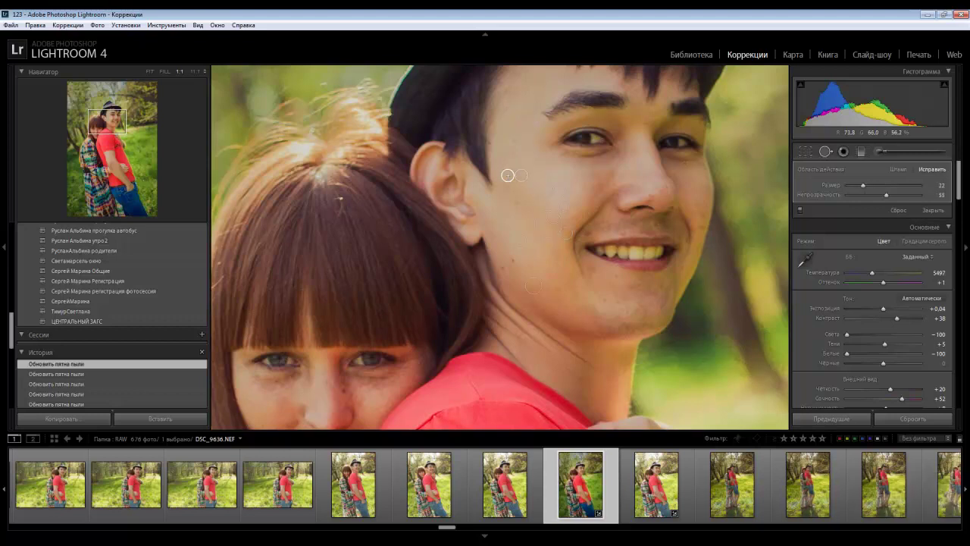
{"action": "key", "text": "Delete"}
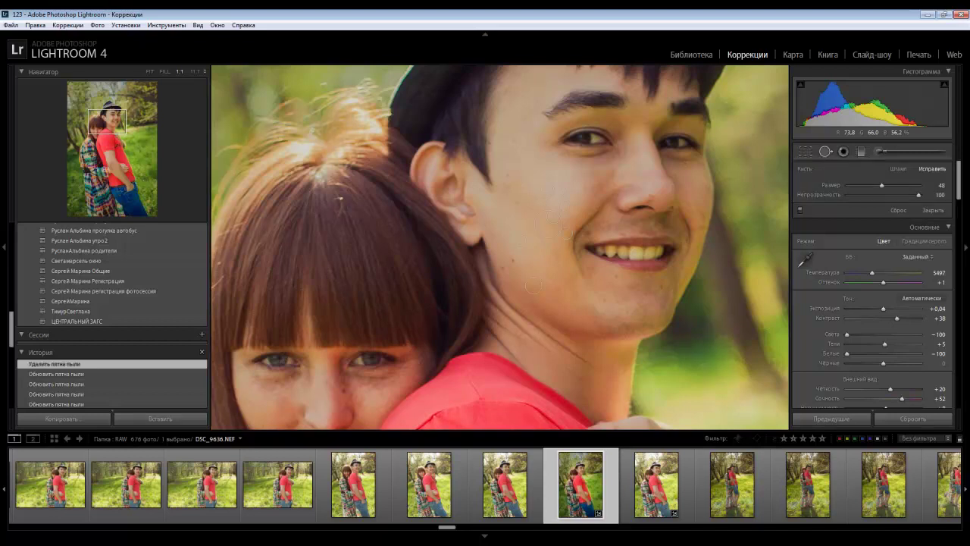
Show the Before/After left-right view with the whole photo fitted in both panes
{"action": "left_click", "coordinate": [827, 152]}
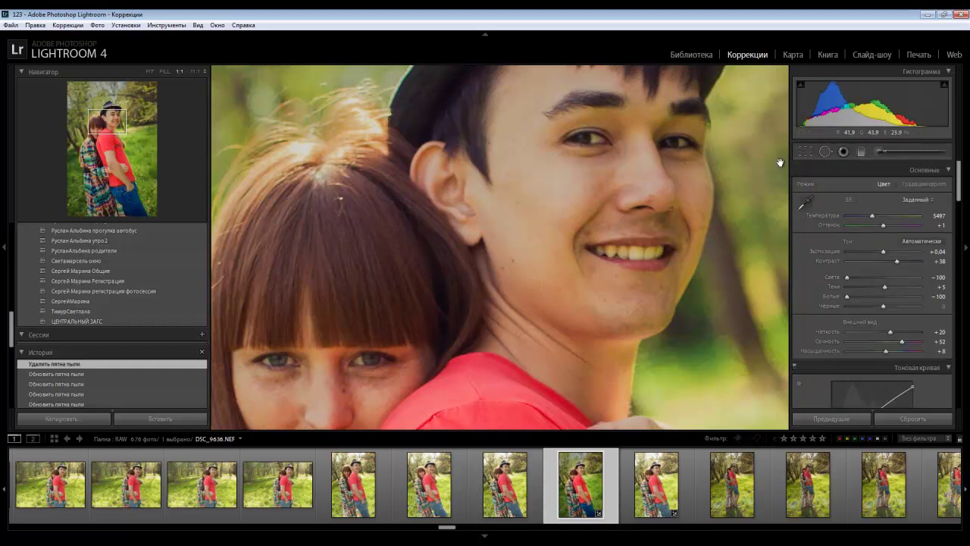
{"action": "key", "text": "y"}
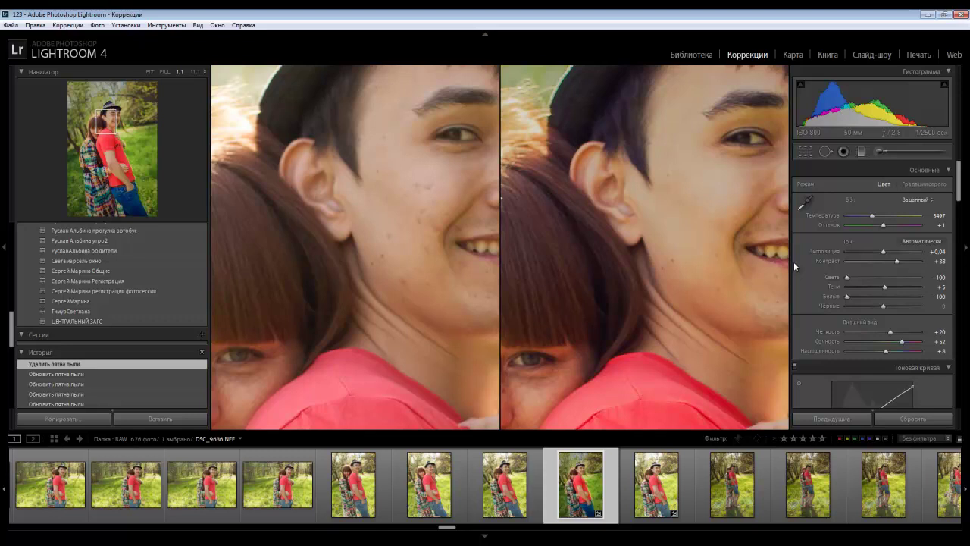
{"action": "left_click", "coordinate": [426, 184]}
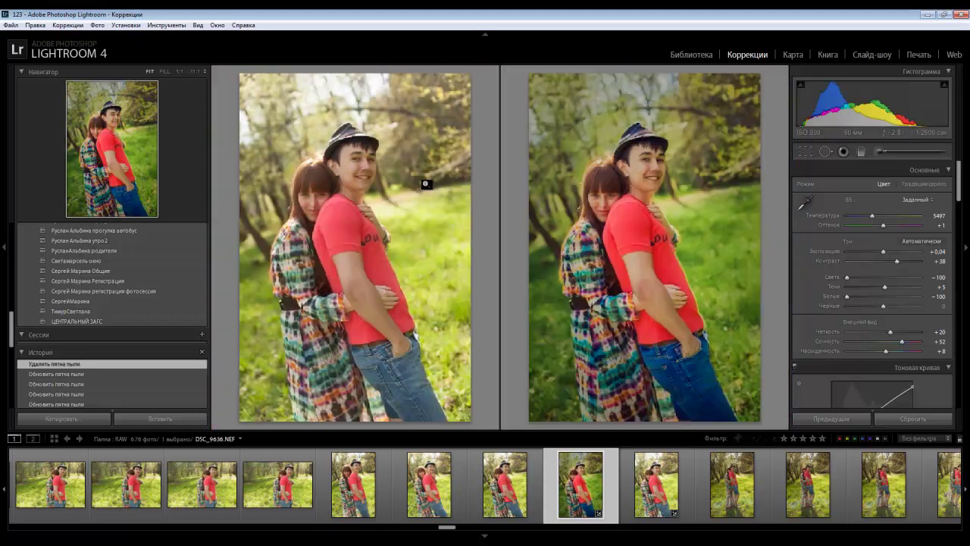